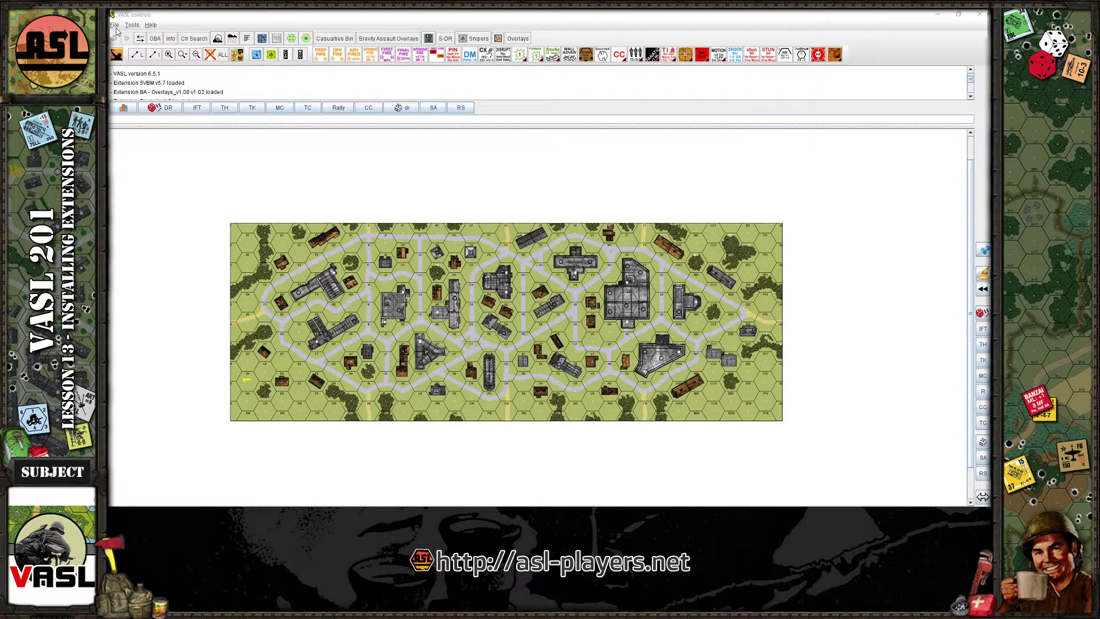
- Quit the running VASL module so that only the VASSAL module library stays open
click(114, 25)
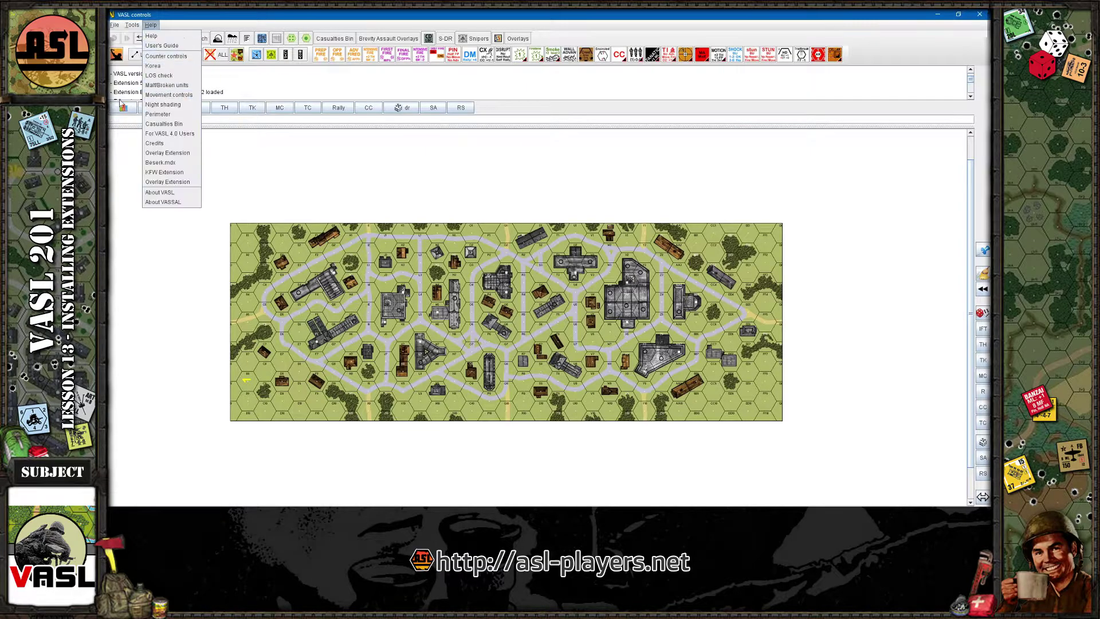
click(115, 25)
click(115, 25)
click(116, 116)
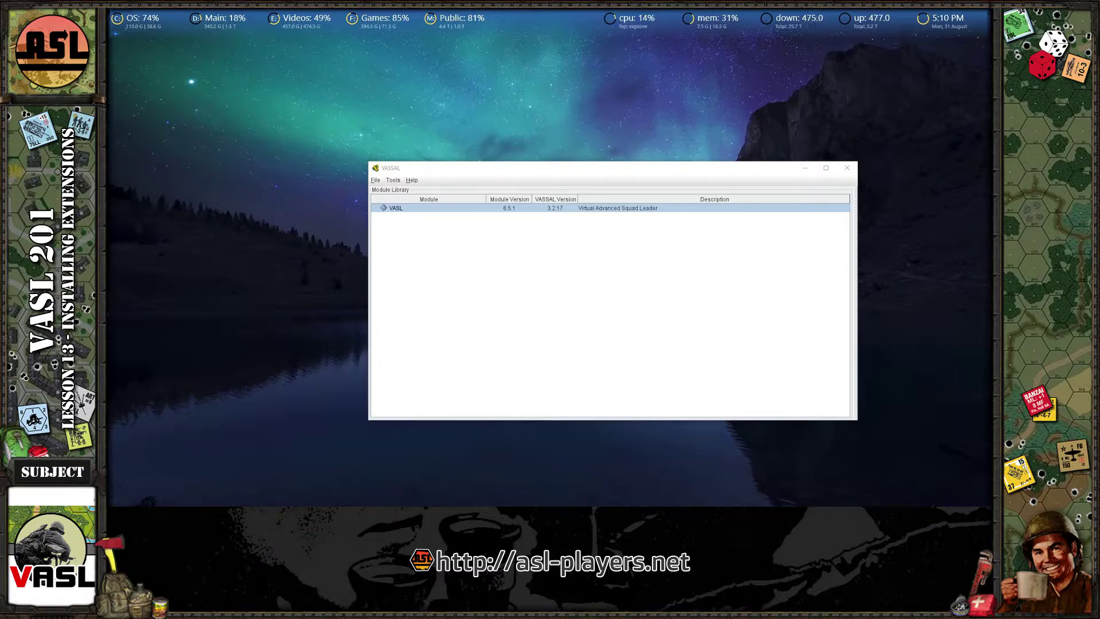
- Switch to the web browser and open the Extensions page in the download section of vasl.info
key(alt+Tab)
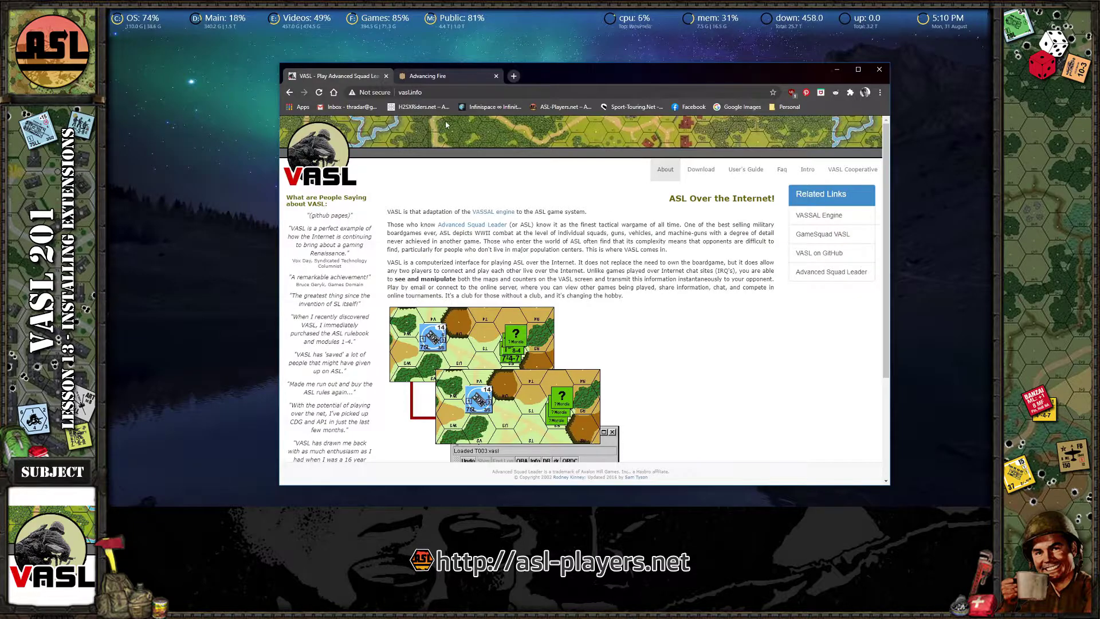
click(414, 93)
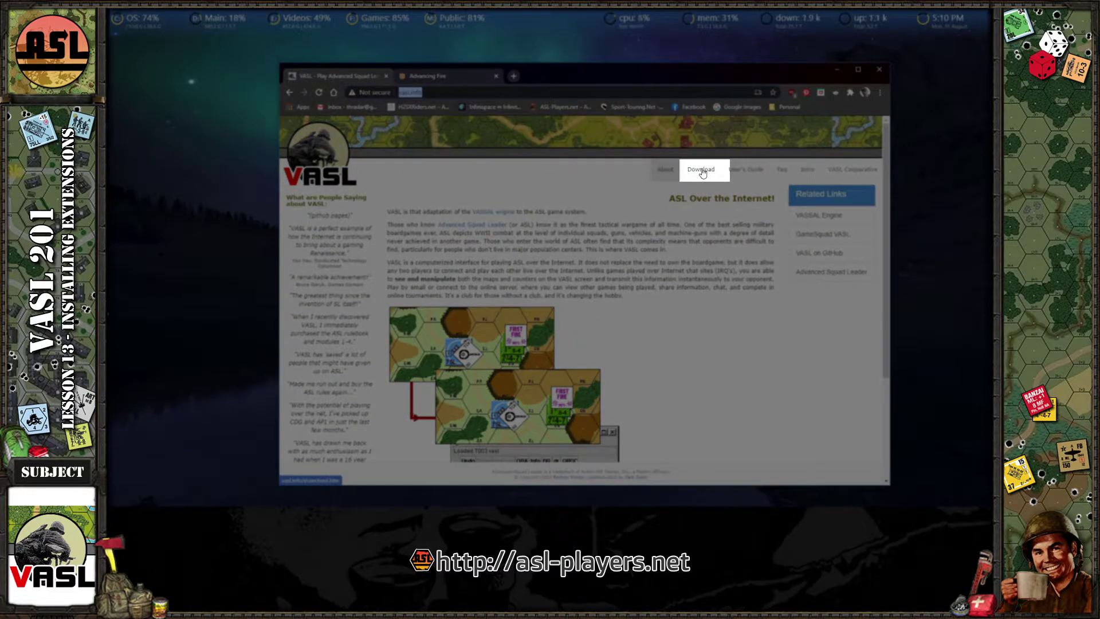
click(701, 170)
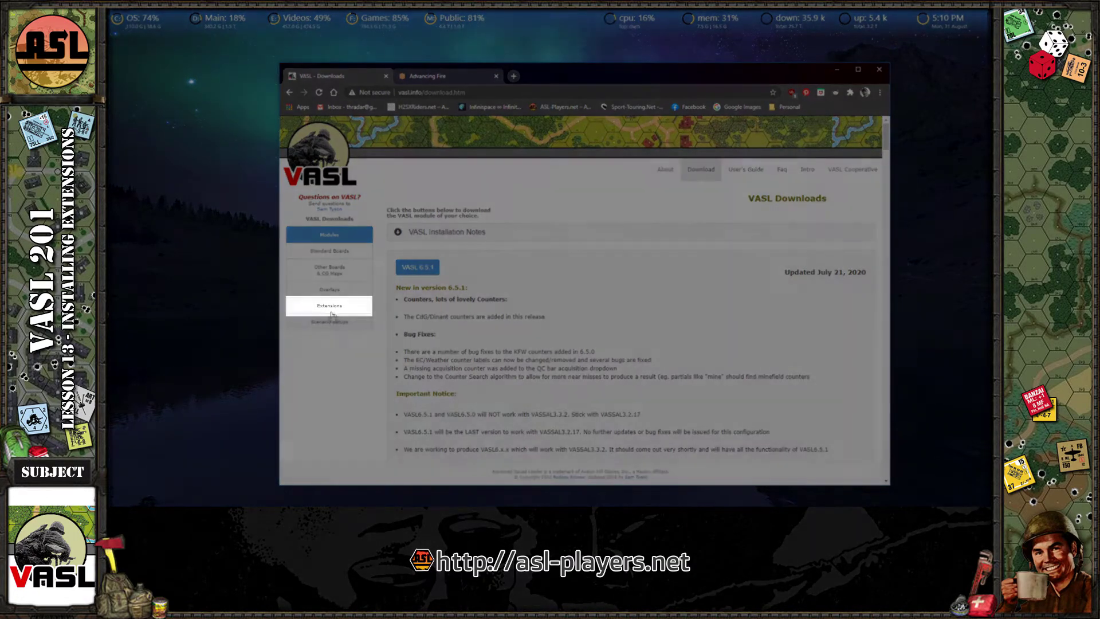
click(331, 309)
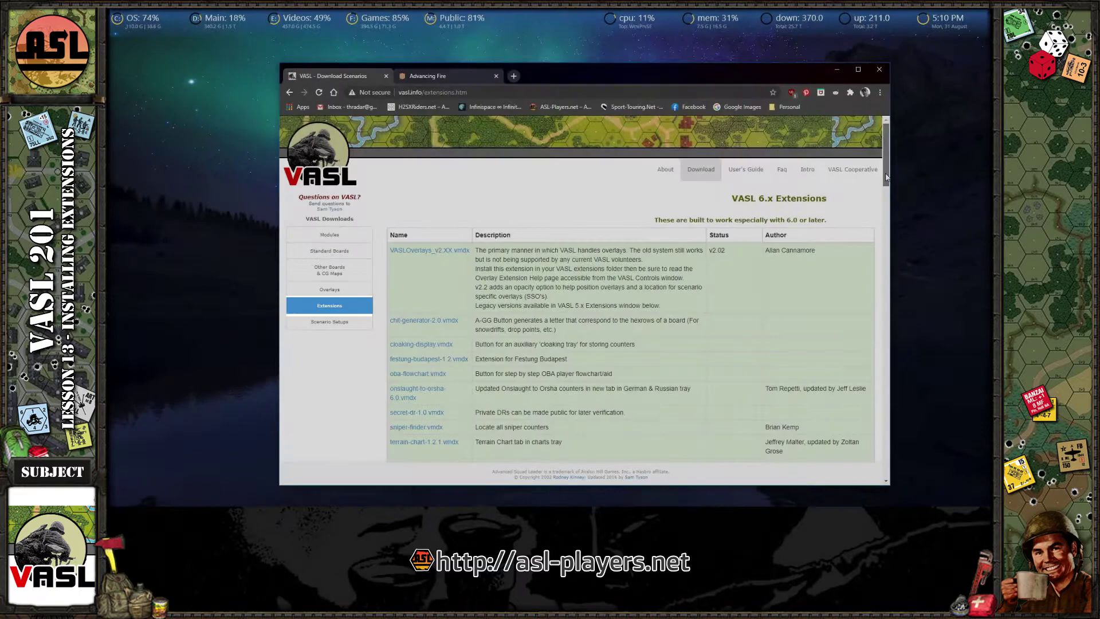
- Download oba-flowchart.vmdx from the VASL 6.x extensions list and save it in the extensions folder inside ASL\VASL Stuff
drag(885, 175, 887, 246)
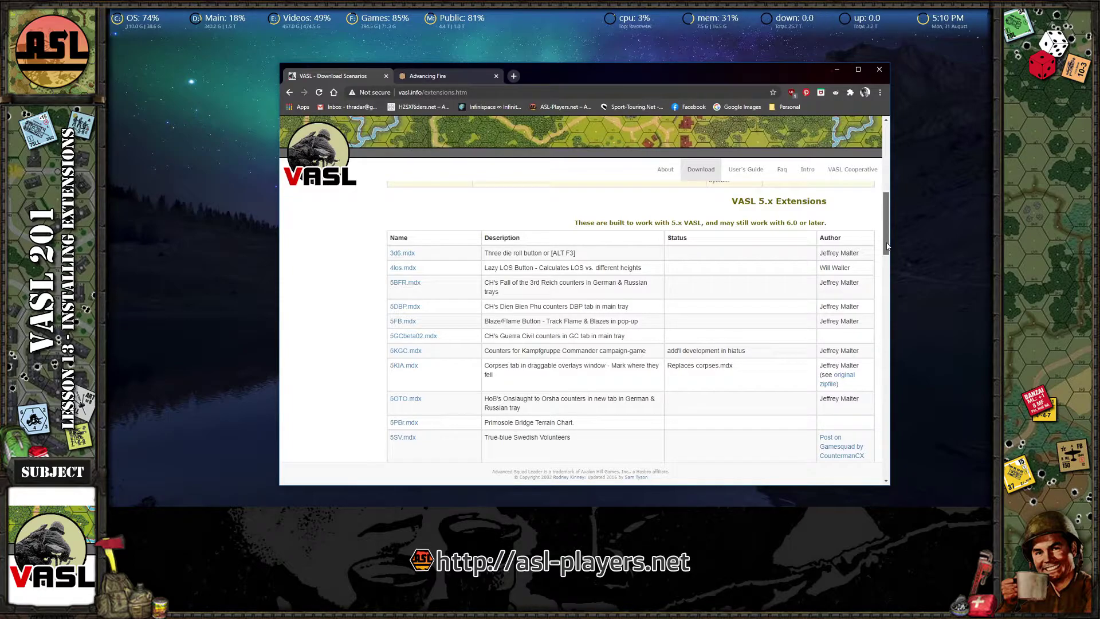
drag(886, 246, 886, 177)
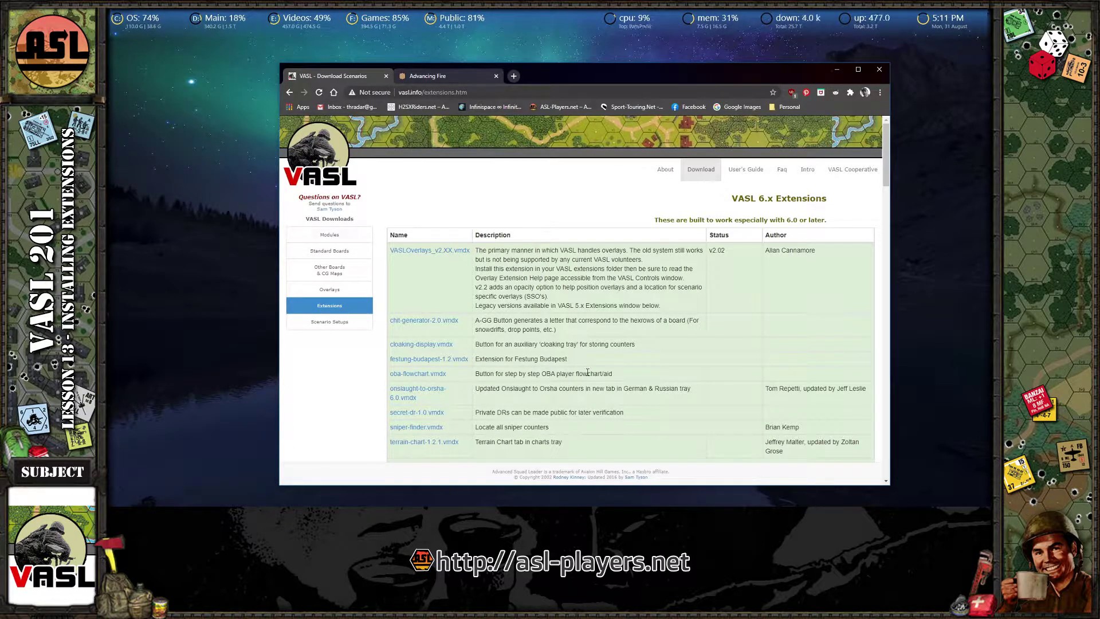
click(424, 375)
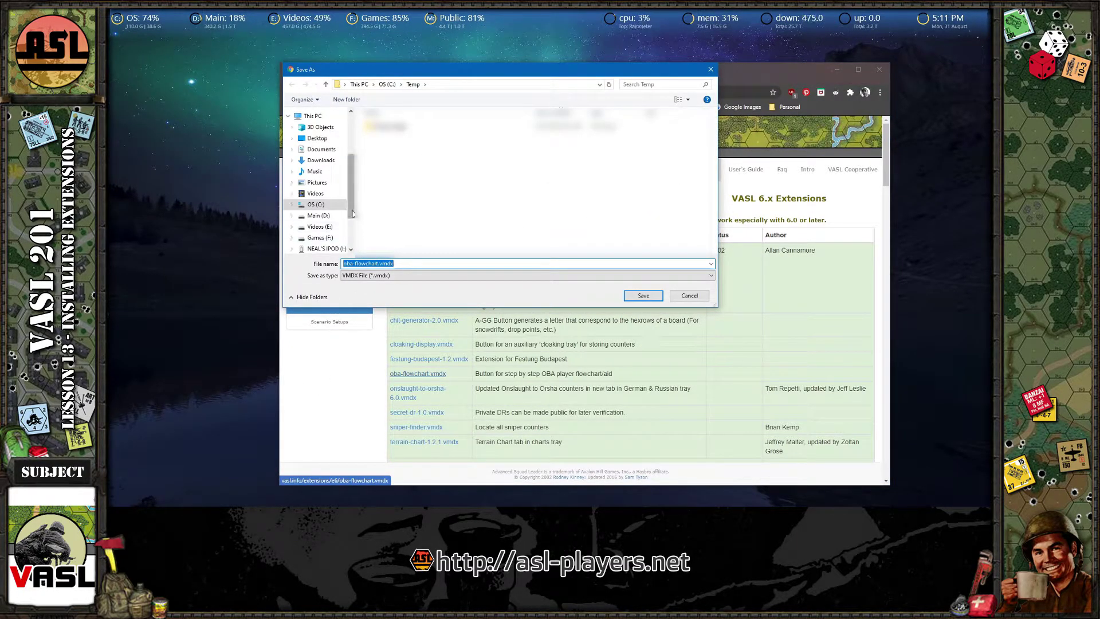
scroll(352, 243, down, 2)
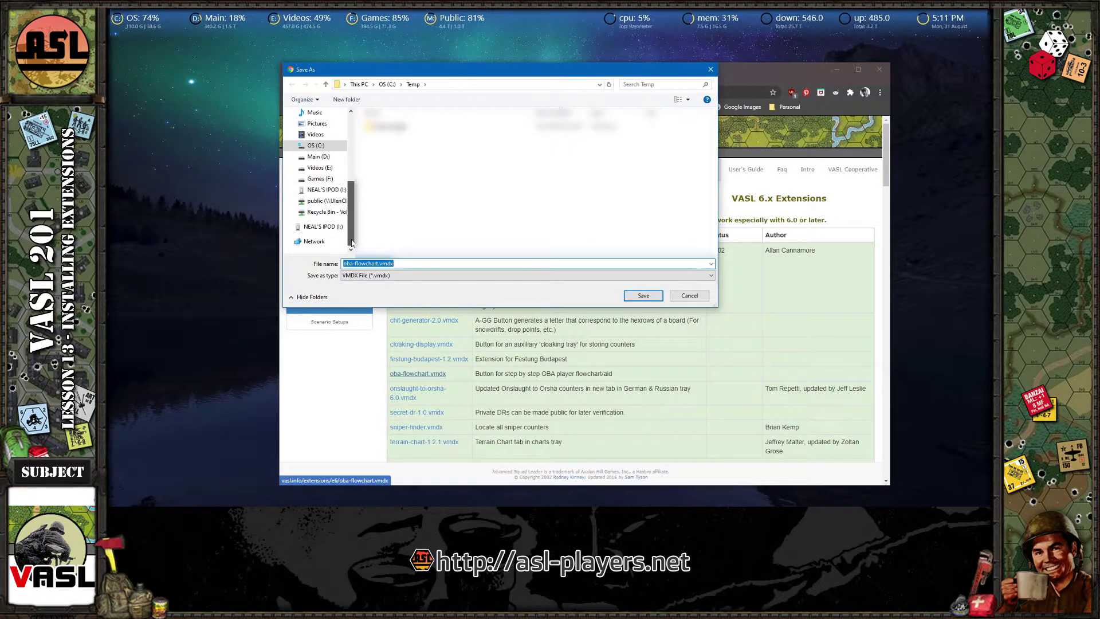
click(318, 201)
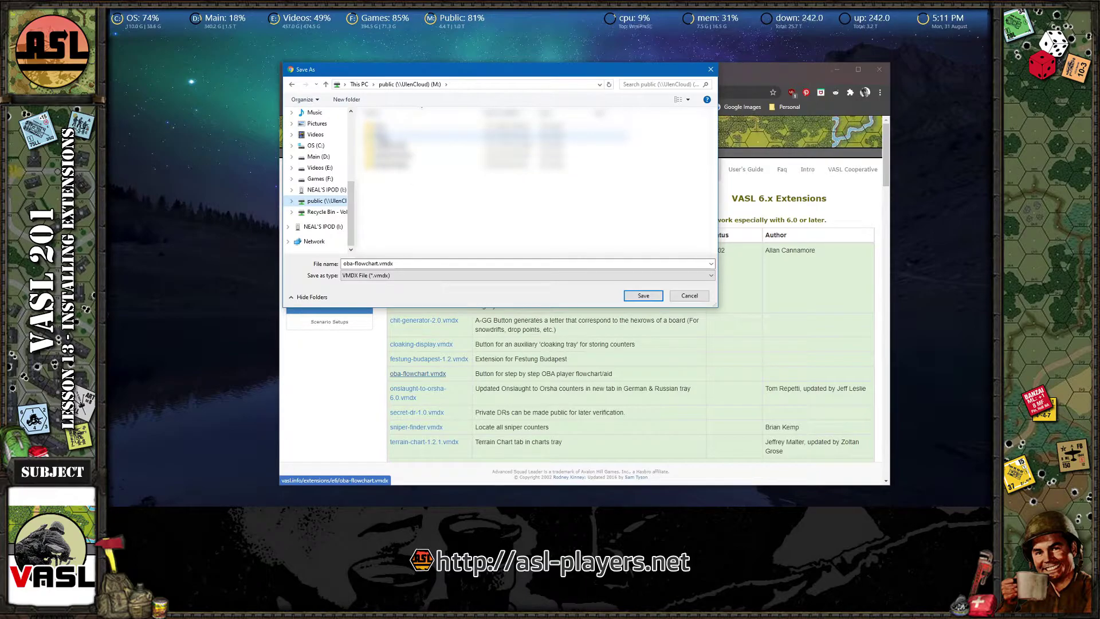
double_click(389, 136)
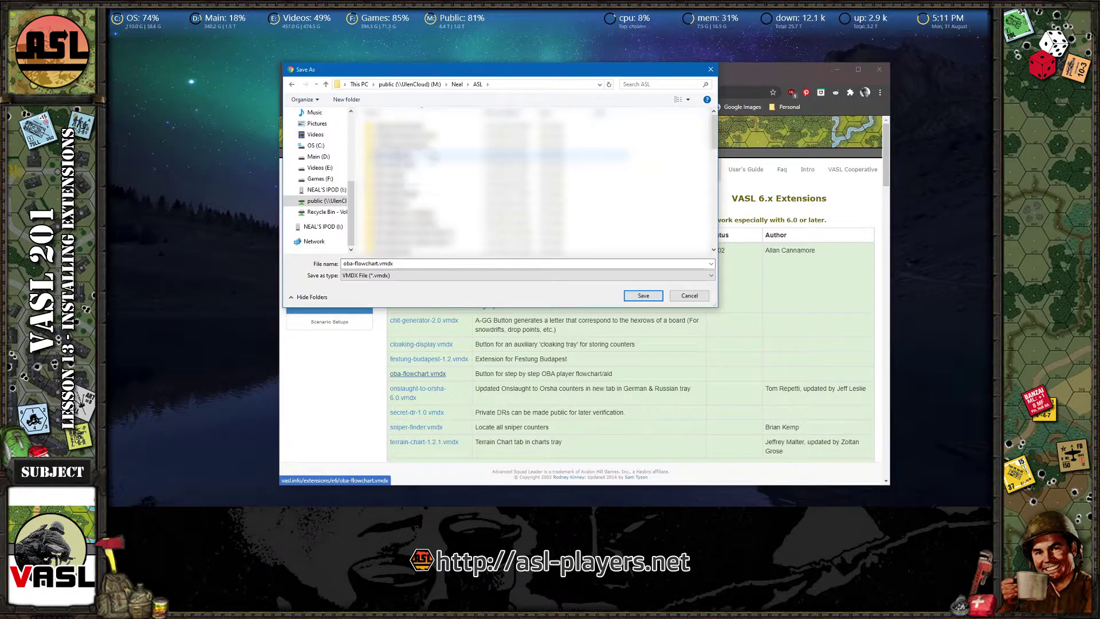
double_click(395, 172)
scroll(436, 183, down, 8)
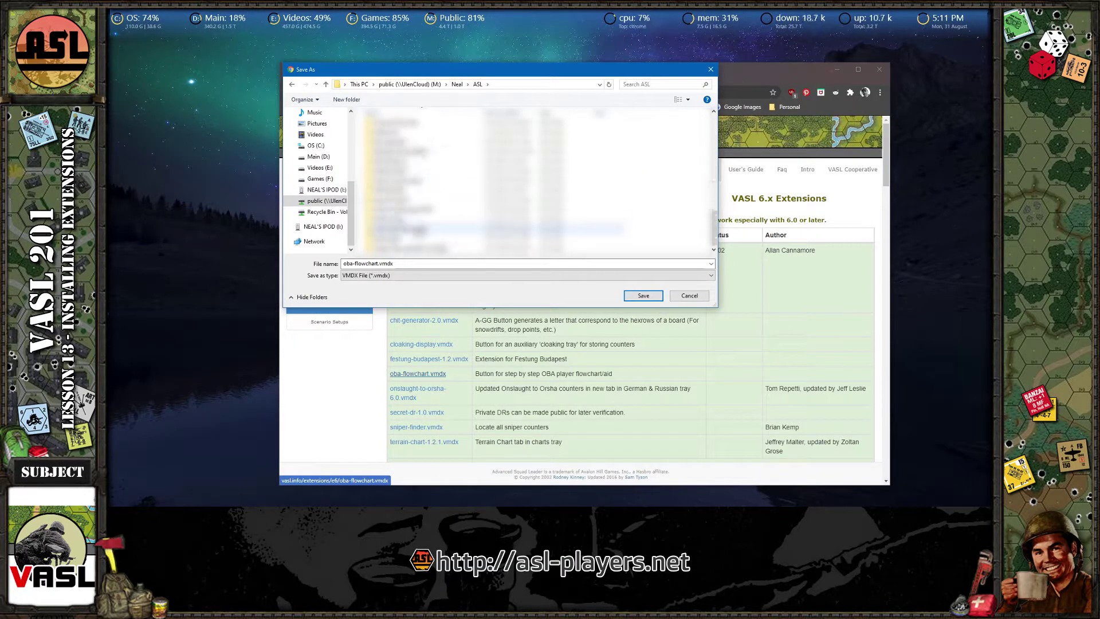
double_click(390, 241)
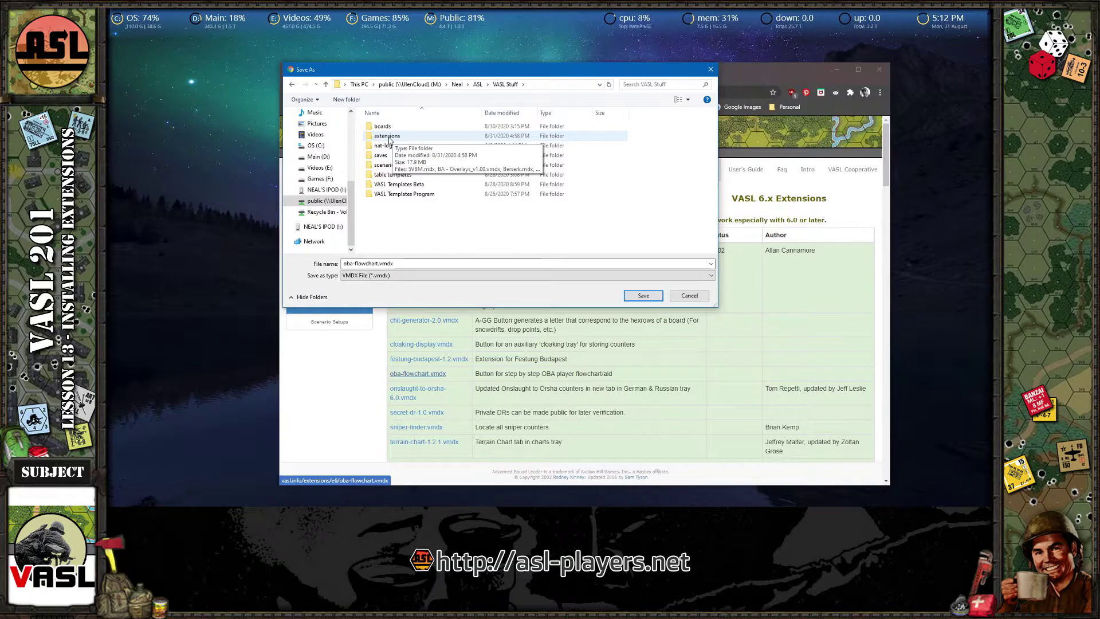
double_click(388, 136)
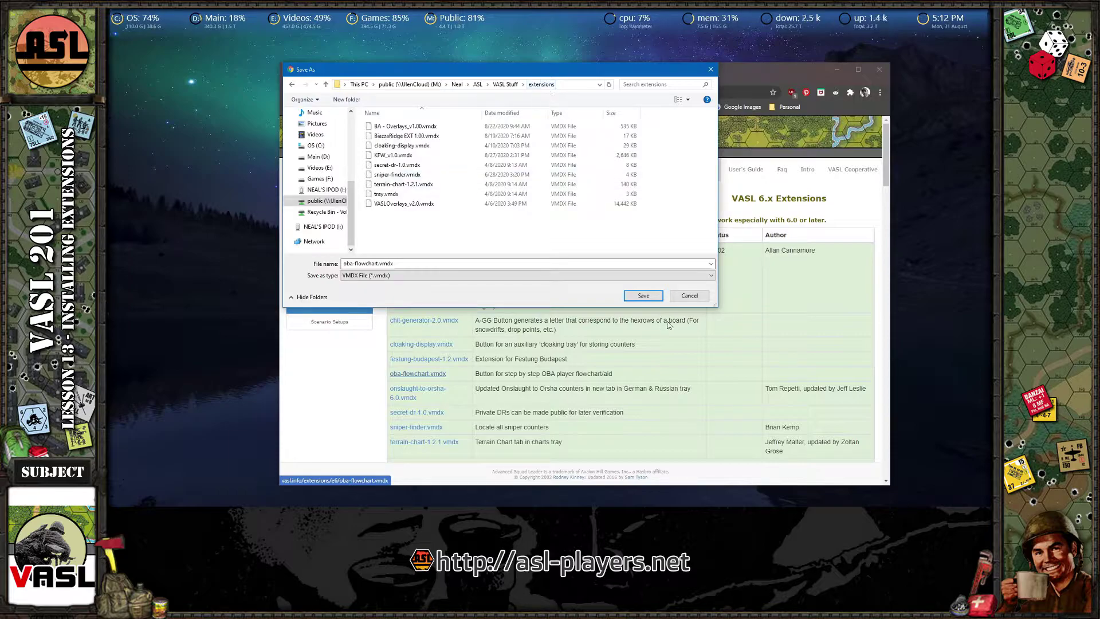
click(637, 297)
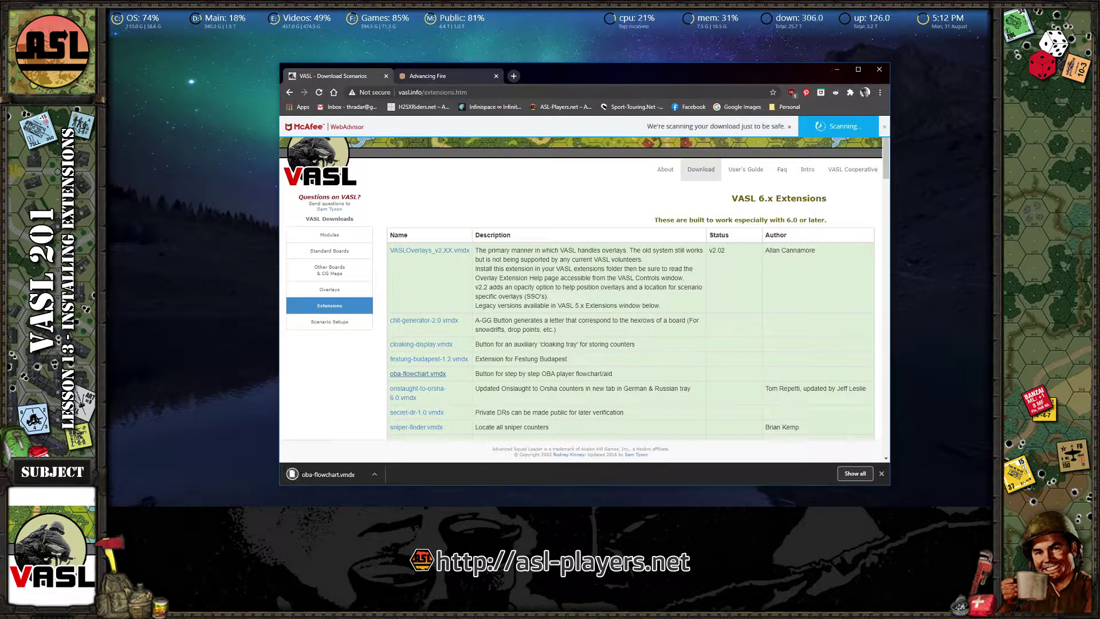
- Switch to File Explorer and check the VASL Stuff extensions folder for the downloaded oba-flowchart.vmdx file
key(alt+Tab)
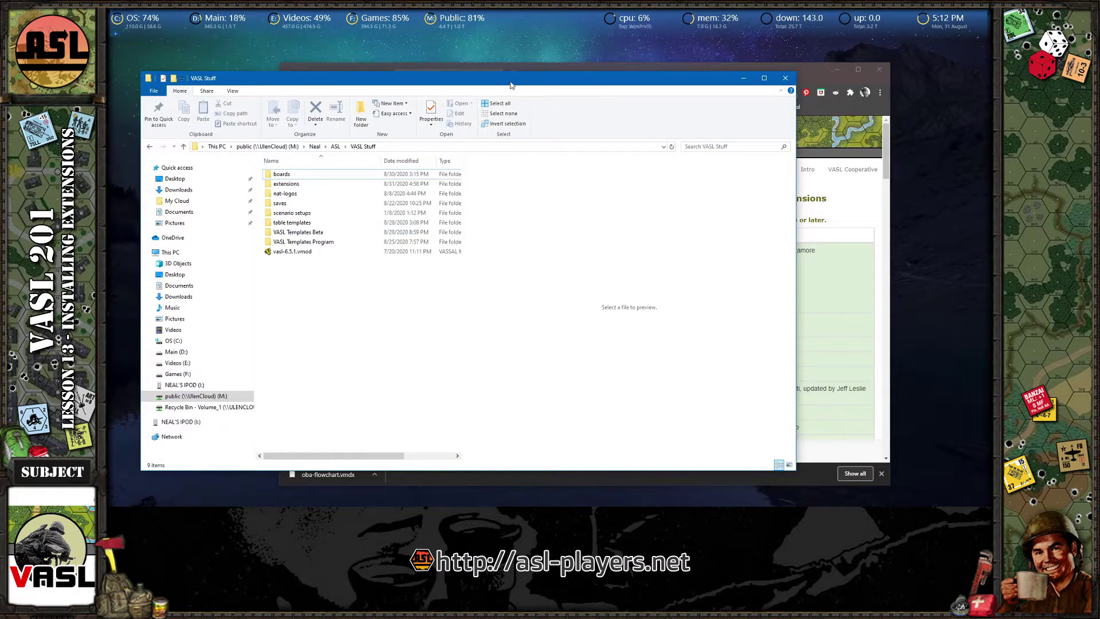
drag(511, 84, 598, 83)
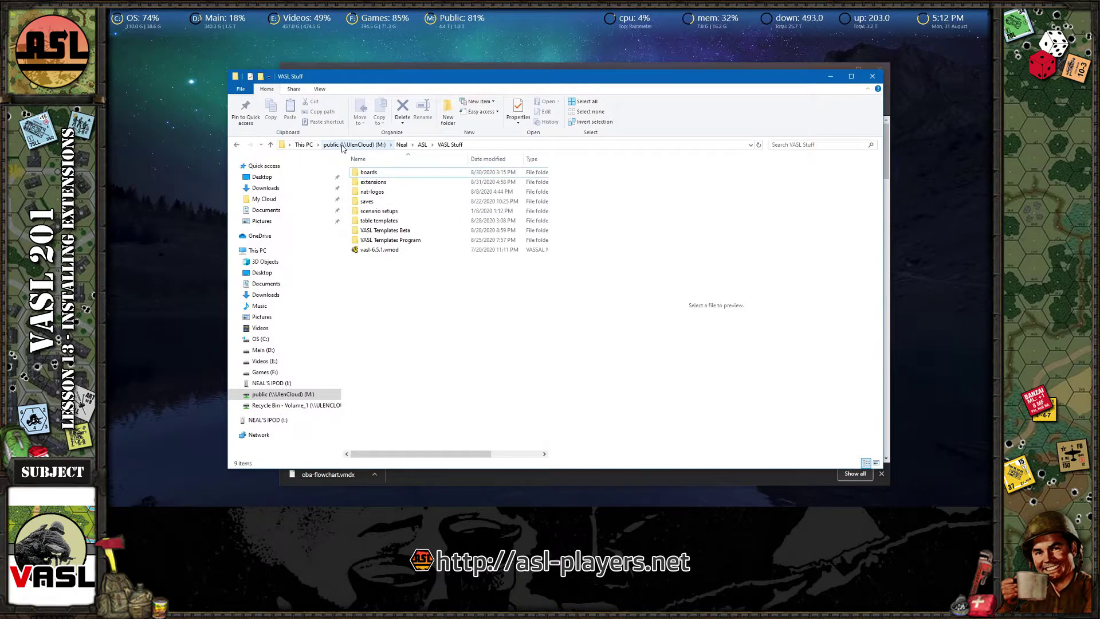
click(385, 251)
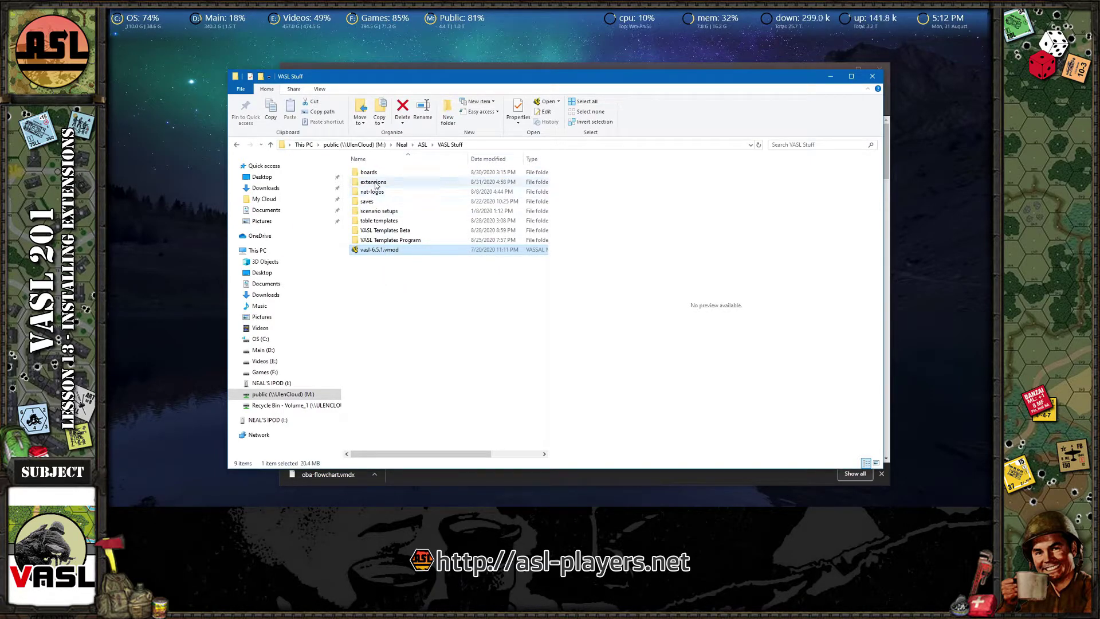
double_click(373, 182)
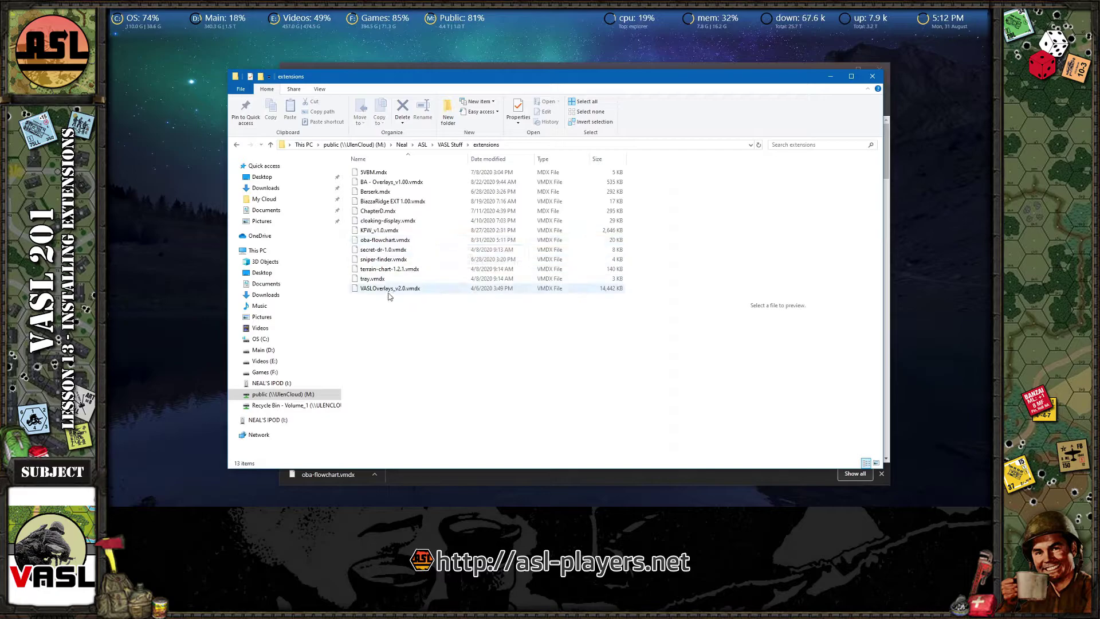
click(371, 243)
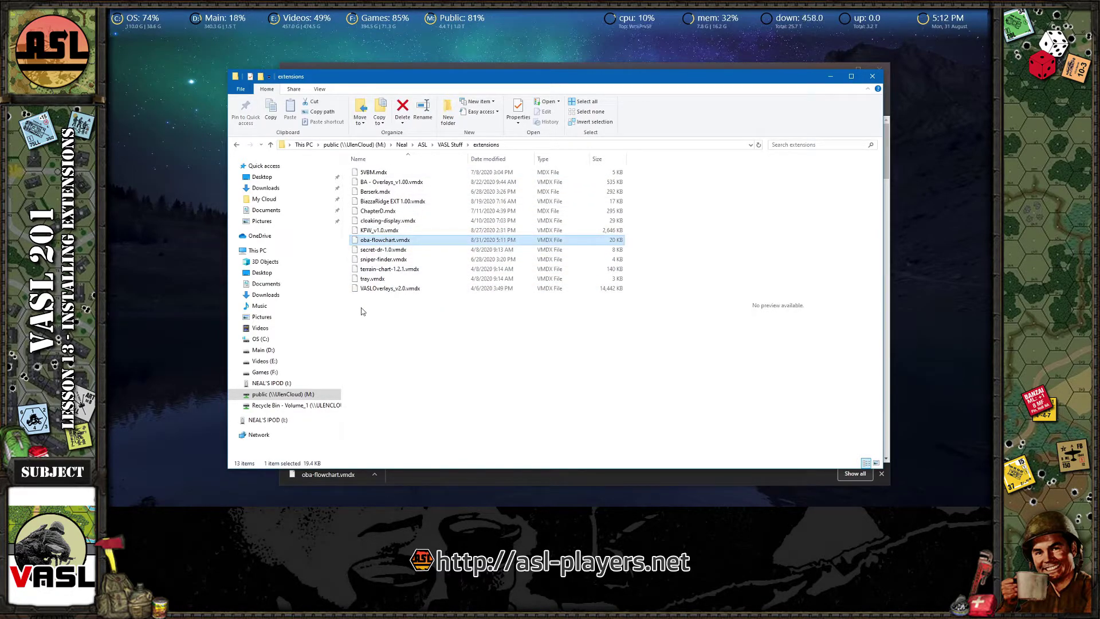
click(830, 76)
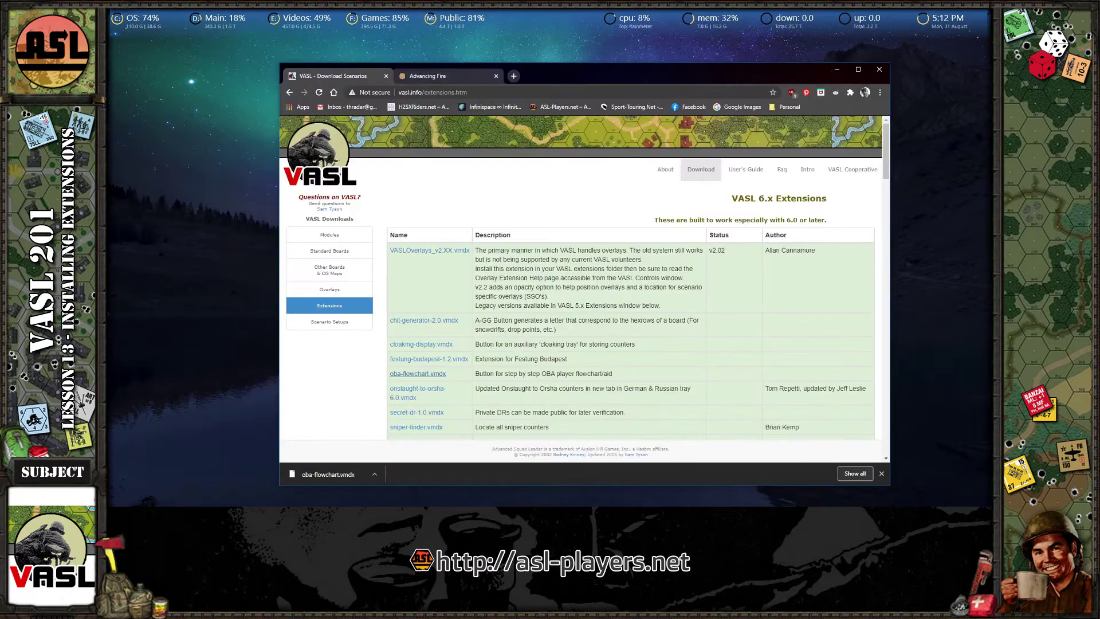
- Switch to the VASSAL module library, launch the VASL module, and minimize the browser window
key(alt+Tab)
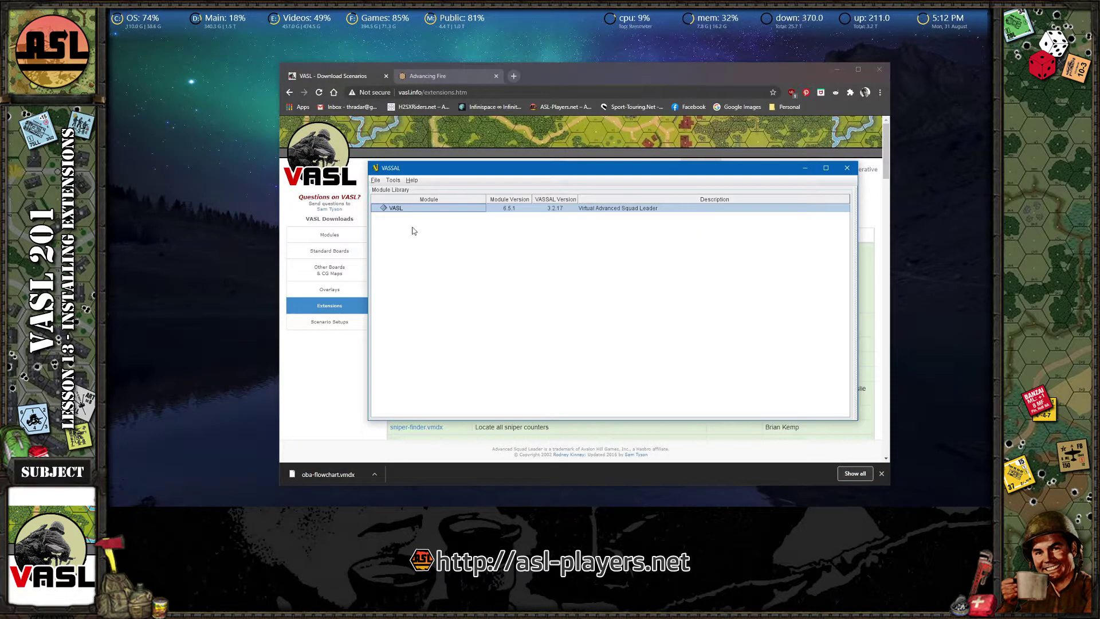
double_click(403, 208)
click(837, 70)
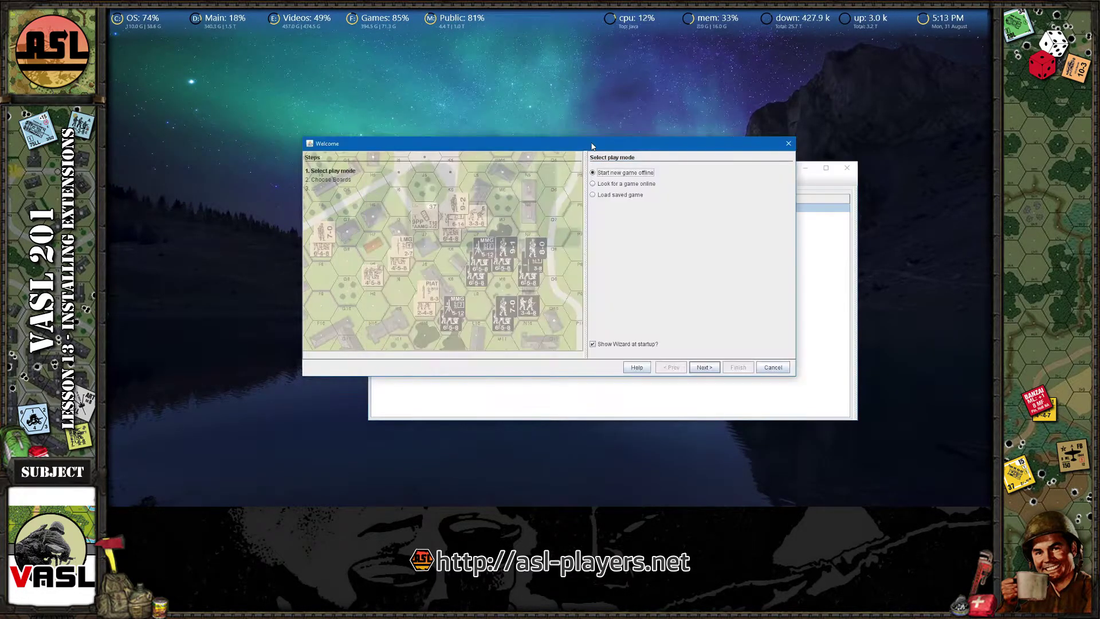
- Load the saved game extensions.vsav from the "VASL 201 - Lesson 13 - Installing Extensions" folder through the Welcome wizard
click(623, 195)
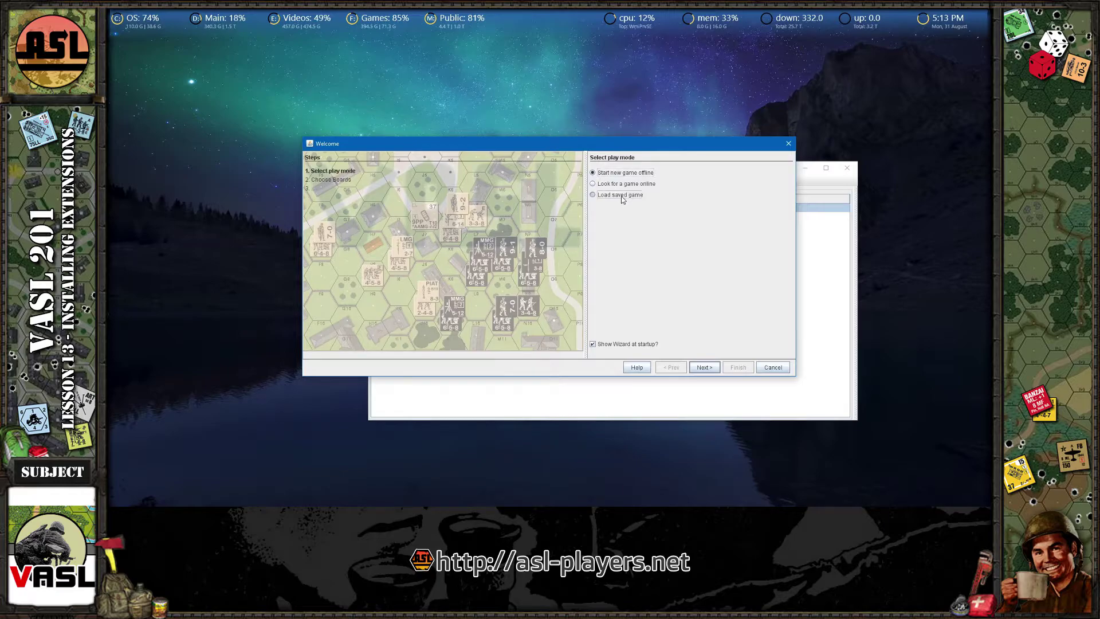
click(698, 370)
click(637, 257)
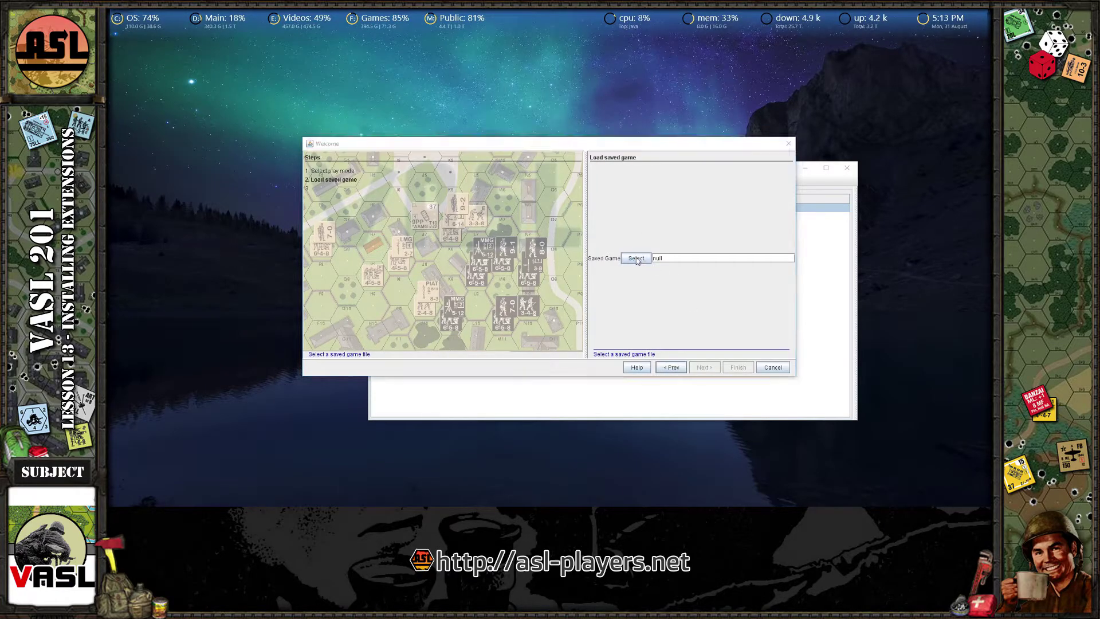
click(419, 296)
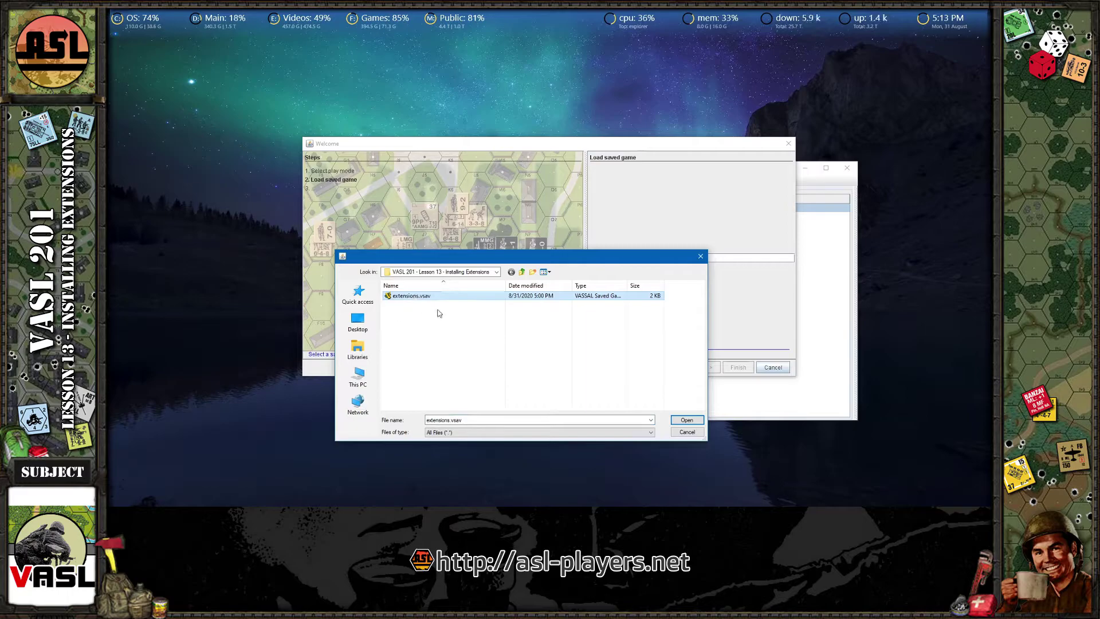
click(687, 420)
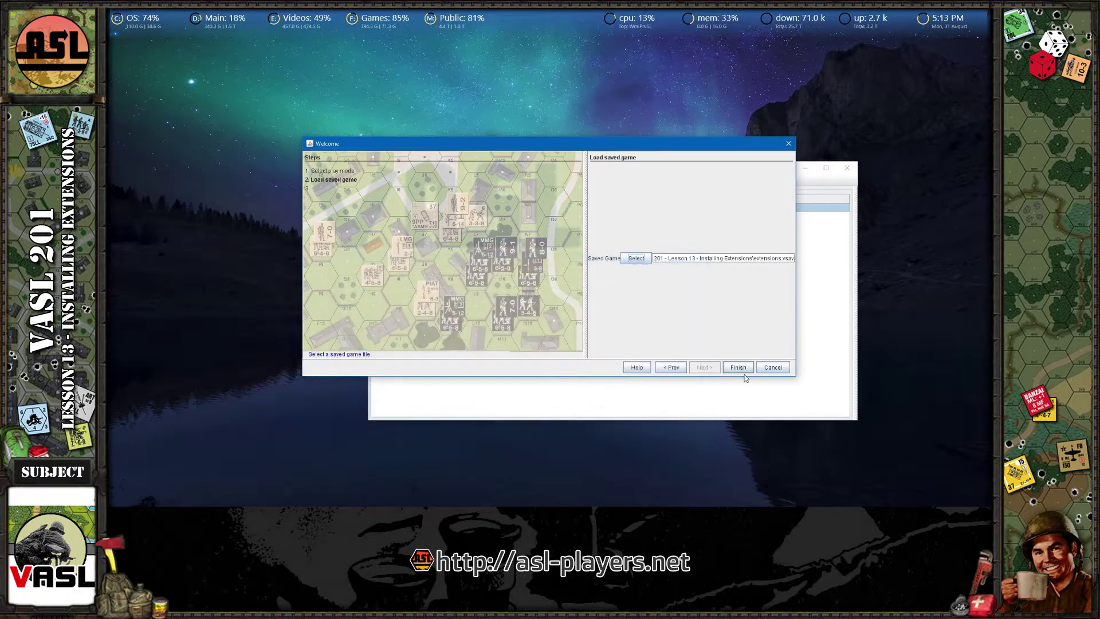
click(738, 368)
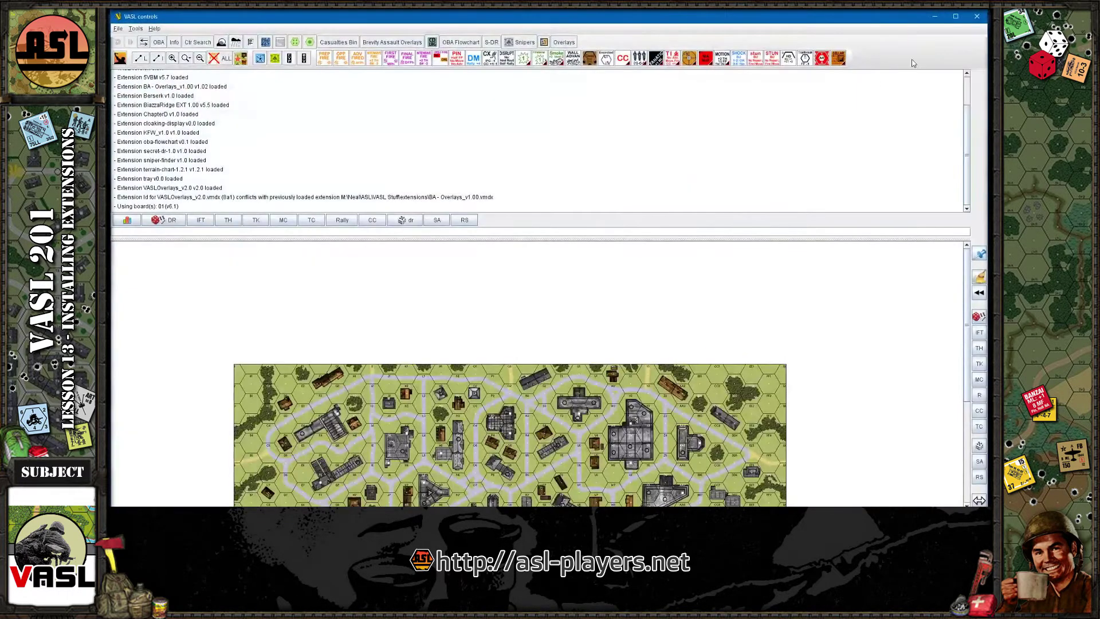
- Maximize the VASL controls window and shrink the chat log to give the map more room
click(956, 21)
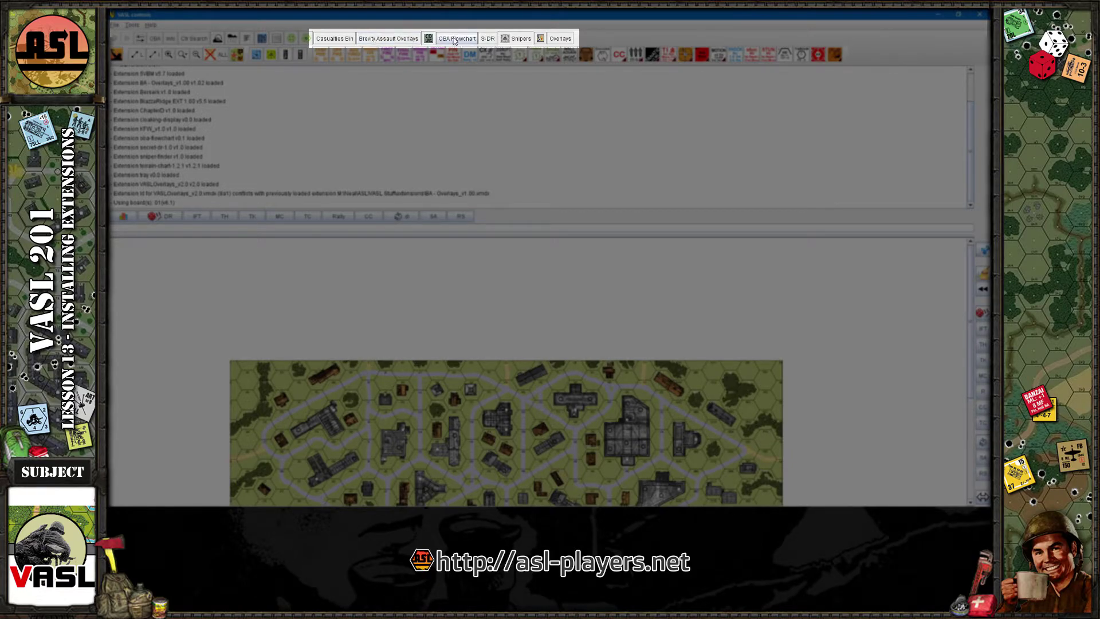
drag(494, 236, 494, 170)
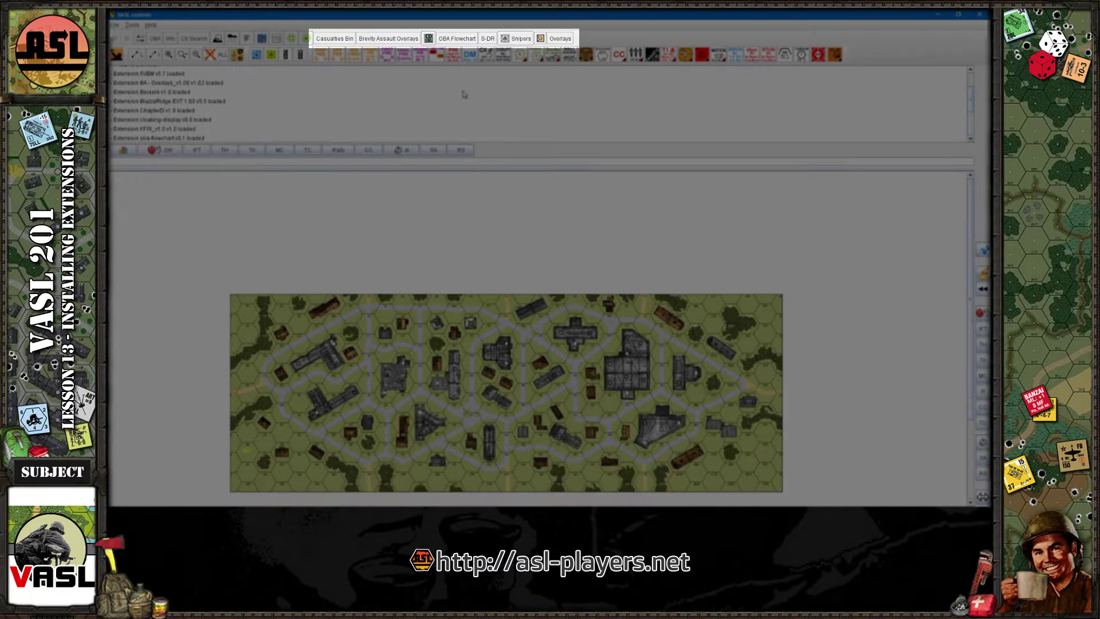
- Open the OBA Flowchart and try it with a Normal action, answering Yes to radio contact and continuing past the following question
click(474, 42)
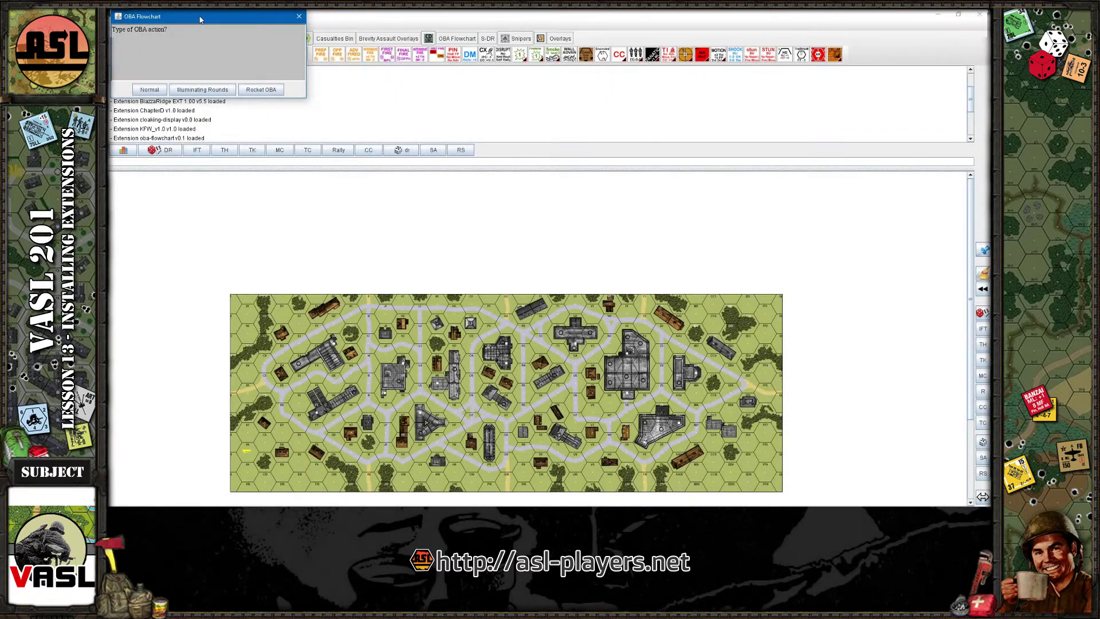
drag(201, 20, 513, 179)
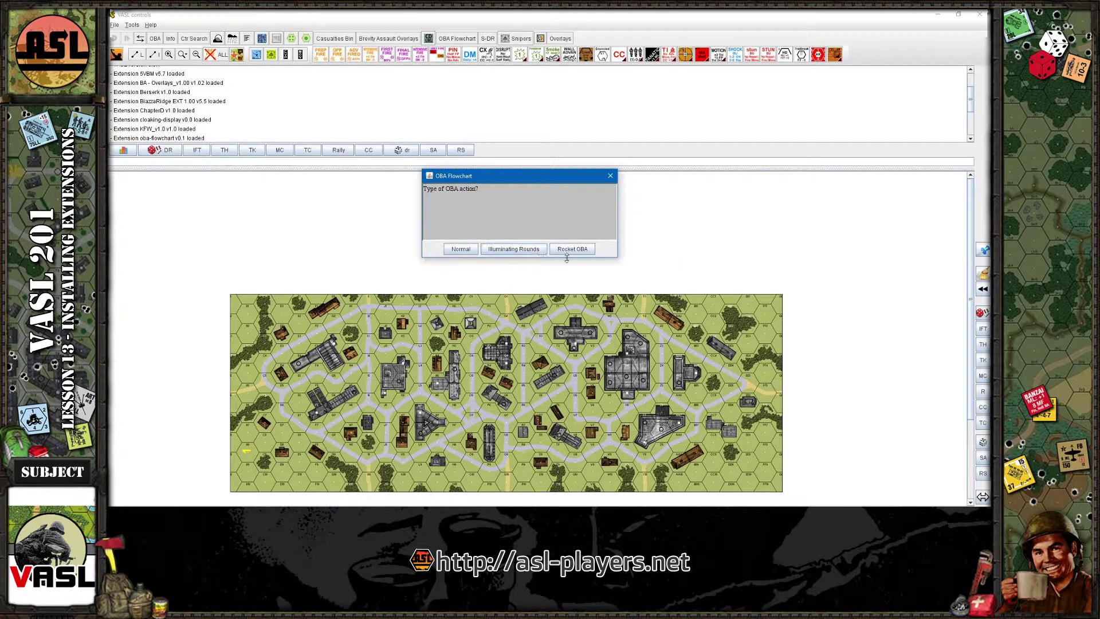
click(465, 252)
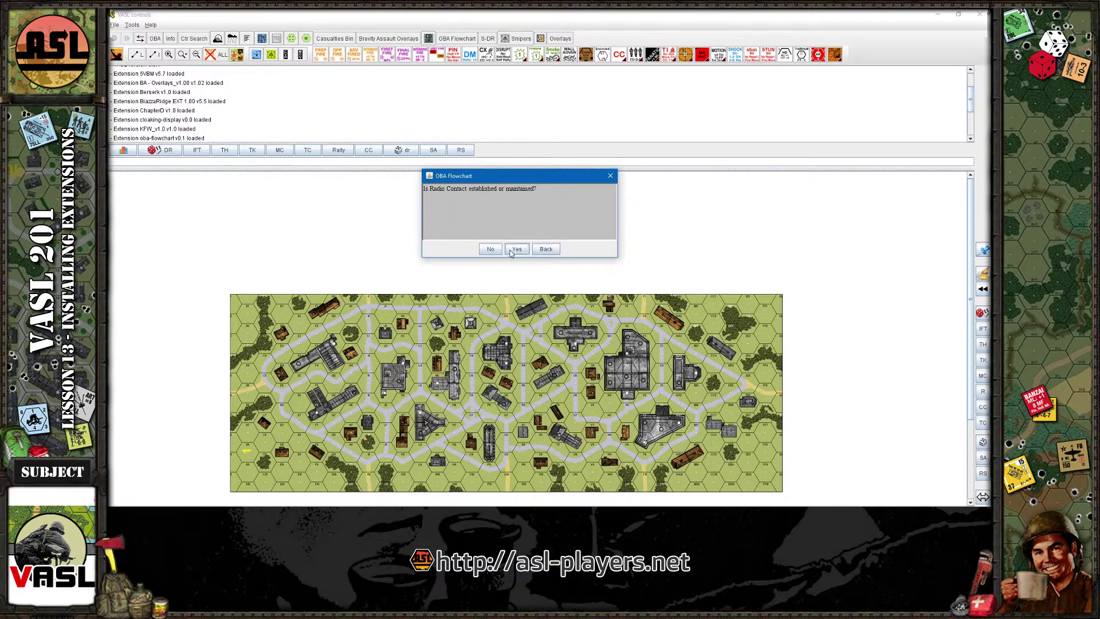
click(511, 251)
click(511, 250)
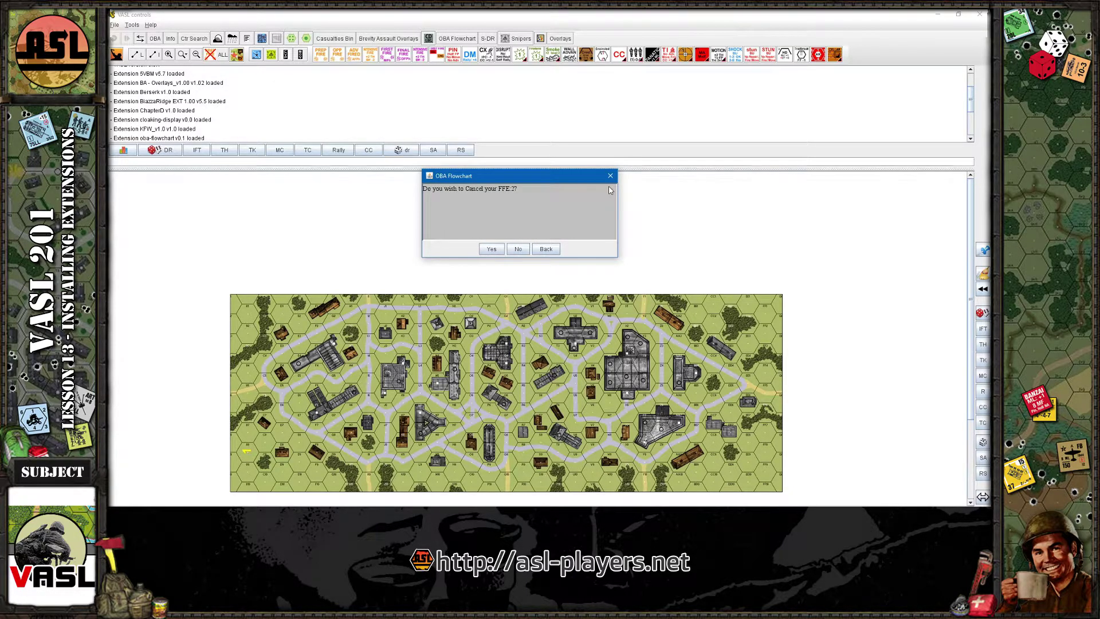
- Close the OBA Flowchart, view the Advancing Fire site's support page in the browser, and return to the VASL extensions page
click(611, 177)
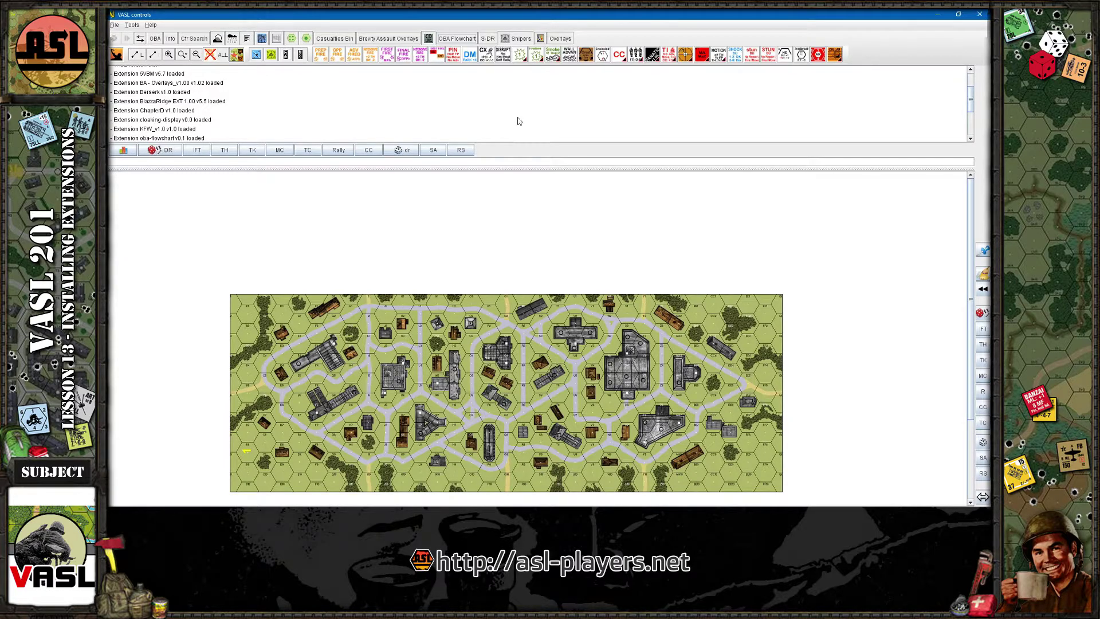
key(alt+Tab)
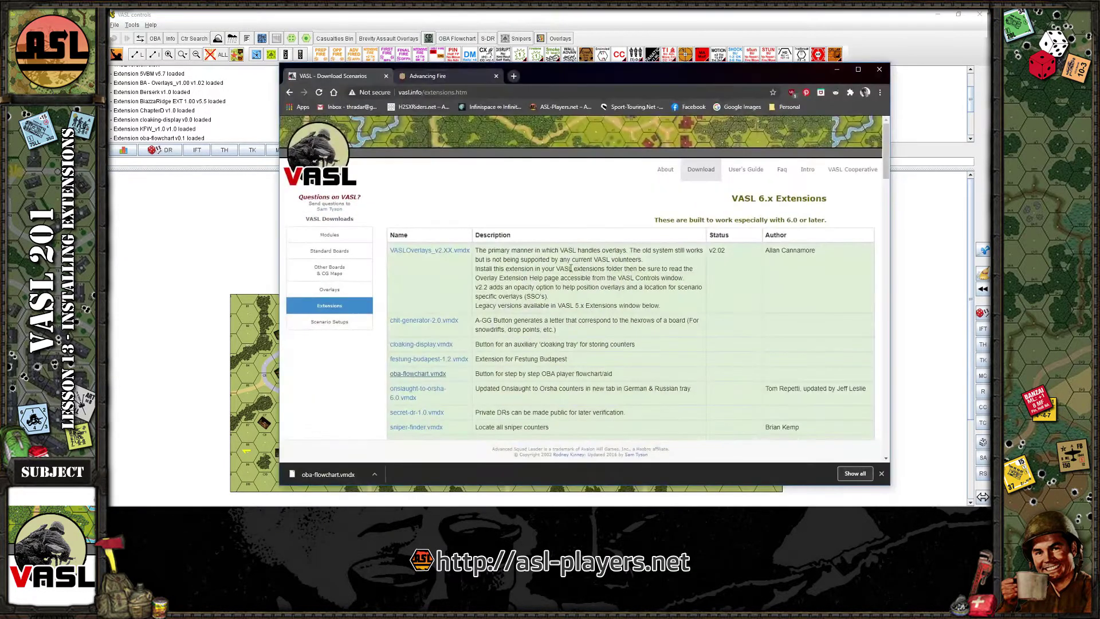
click(445, 76)
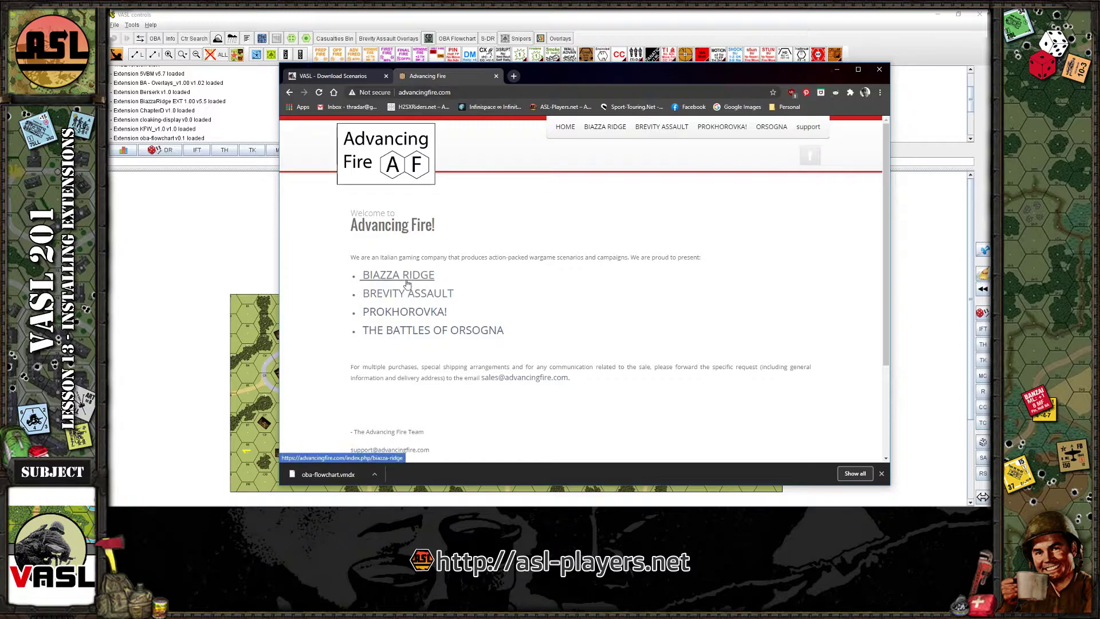
click(808, 126)
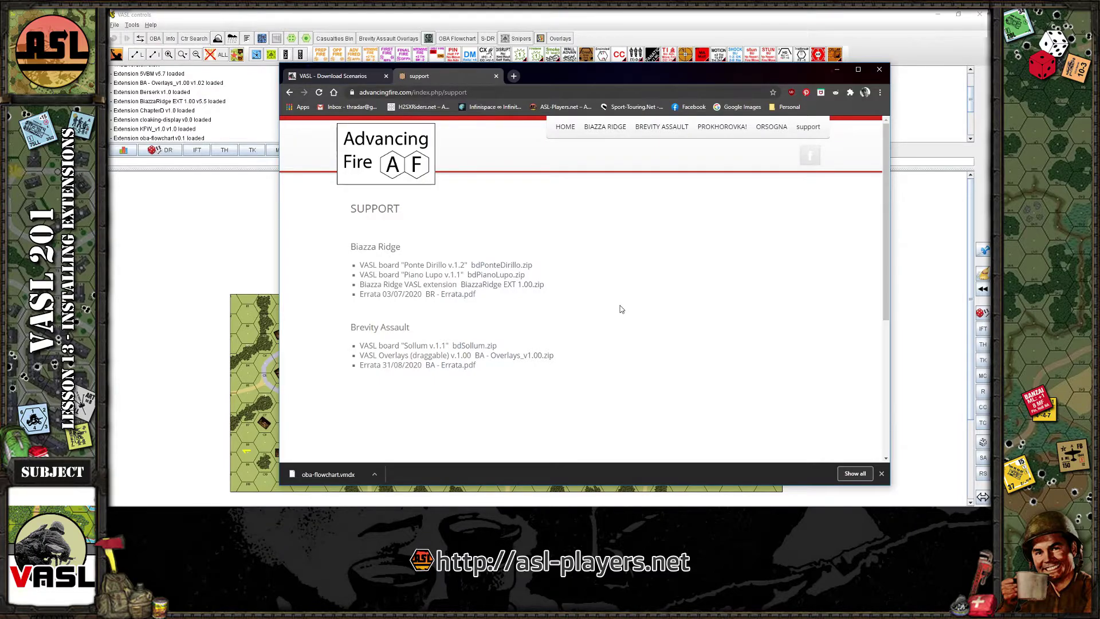
click(332, 76)
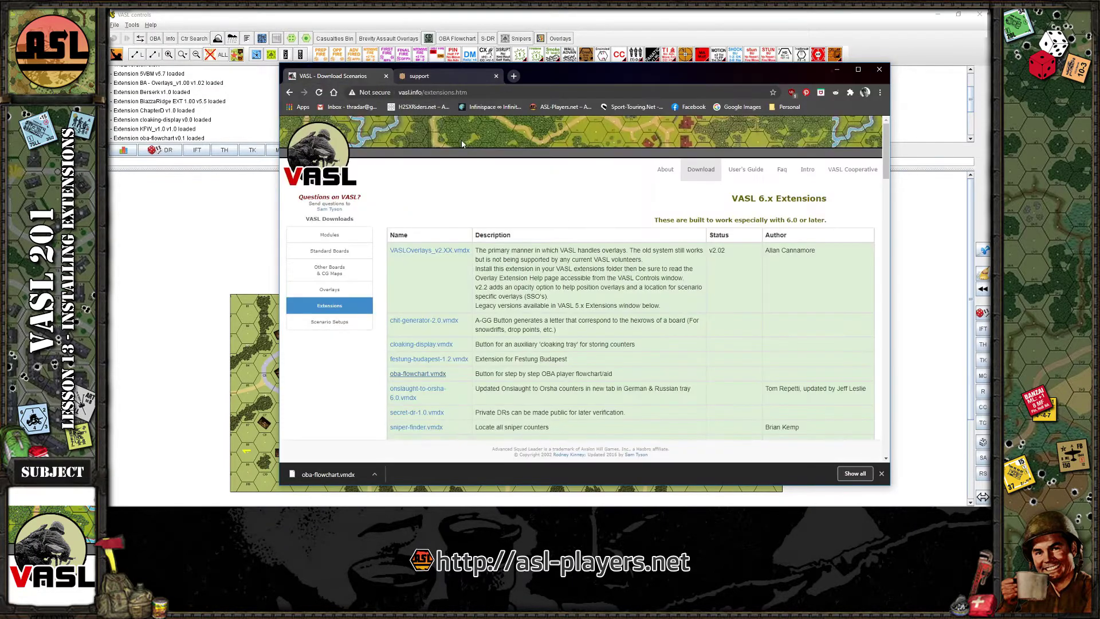
- Switch back to VASL, show the counter palette, widen it, and display the Biazza Ridge counters
click(579, 21)
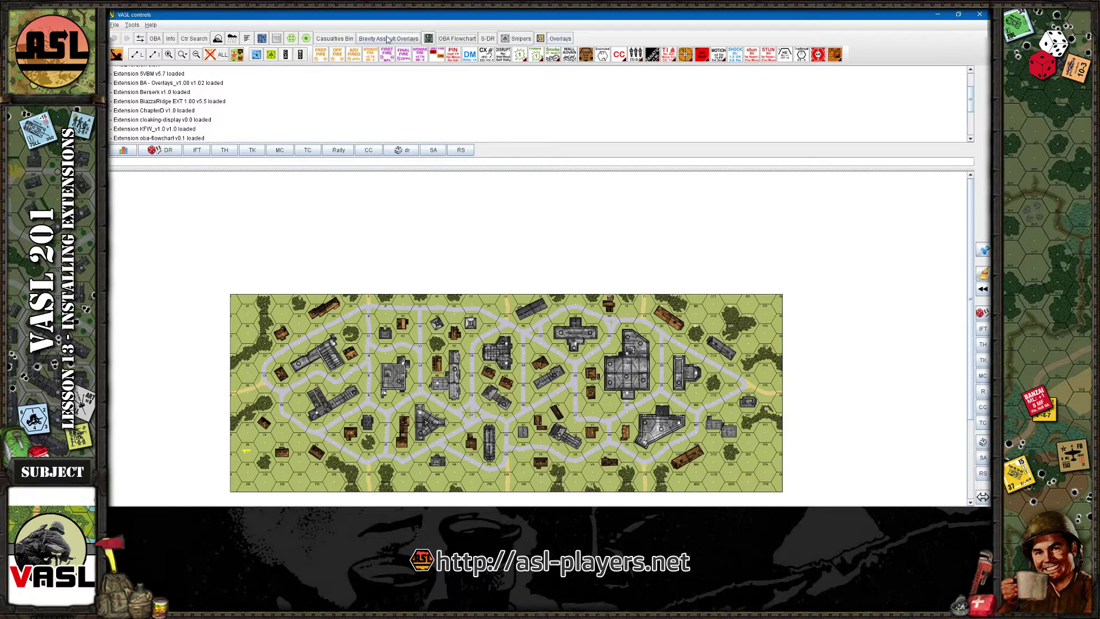
click(262, 39)
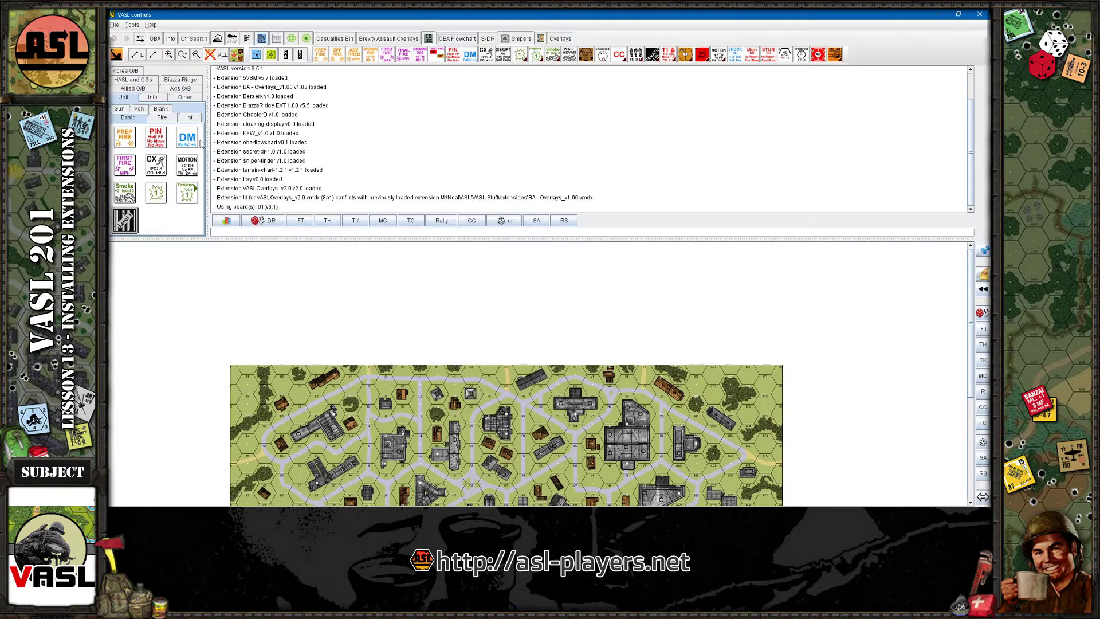
drag(208, 136, 268, 136)
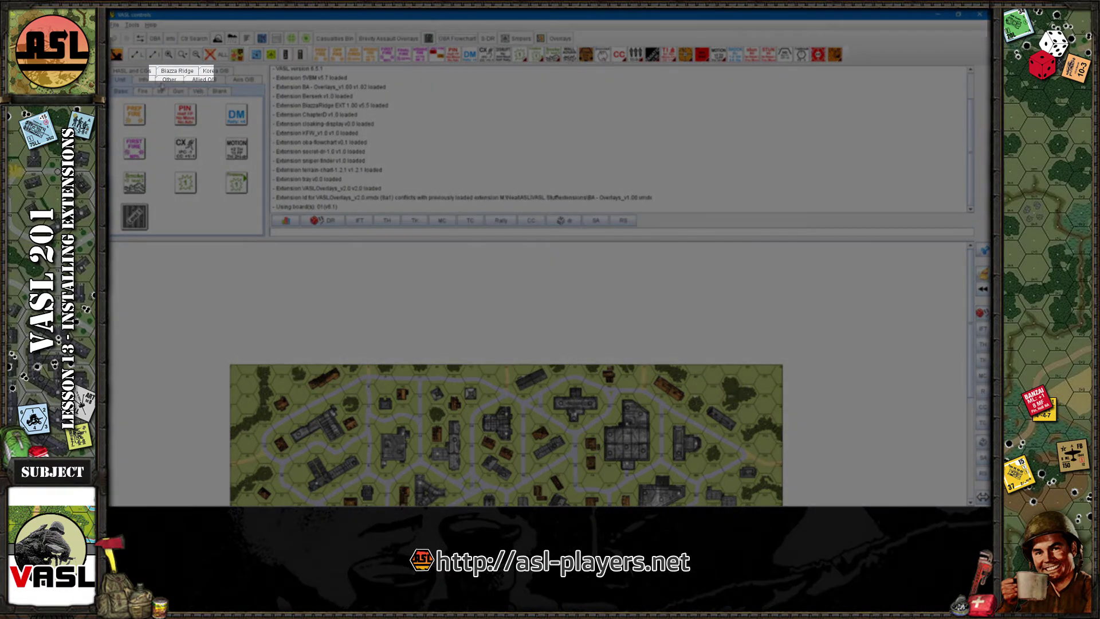
click(174, 72)
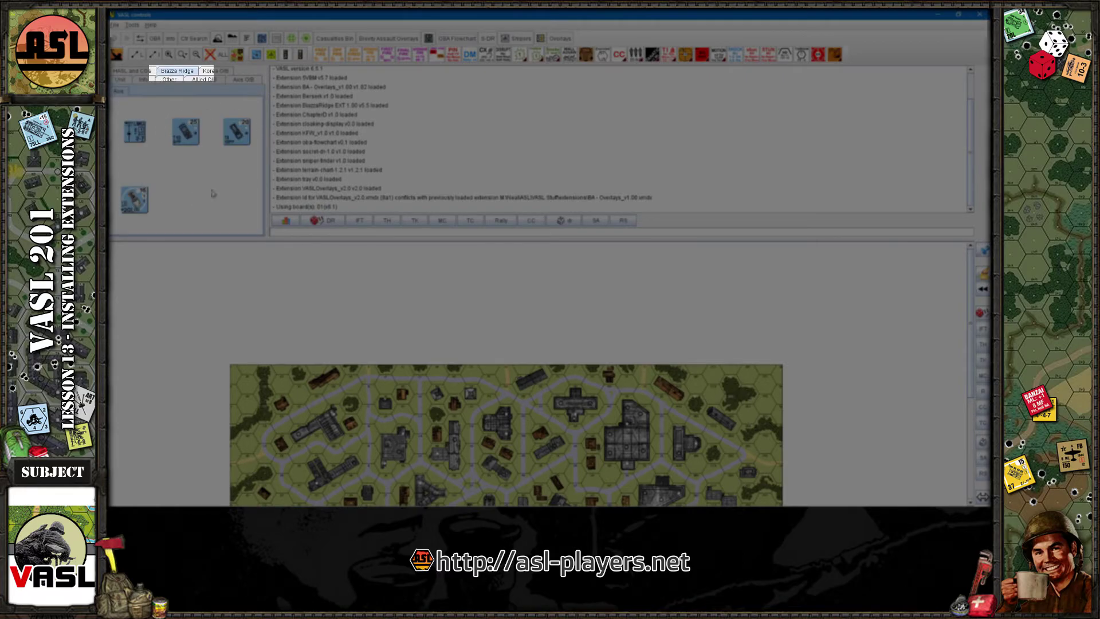